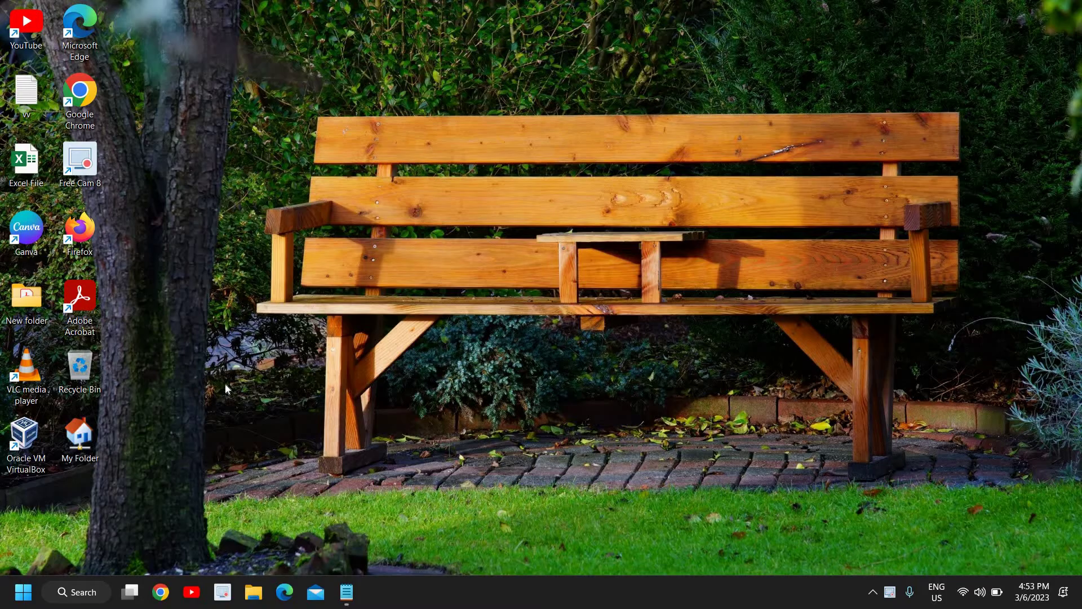
Step: Start a Windows Search for the Camera app
{"action": "left_click", "coordinate": [78, 595]}
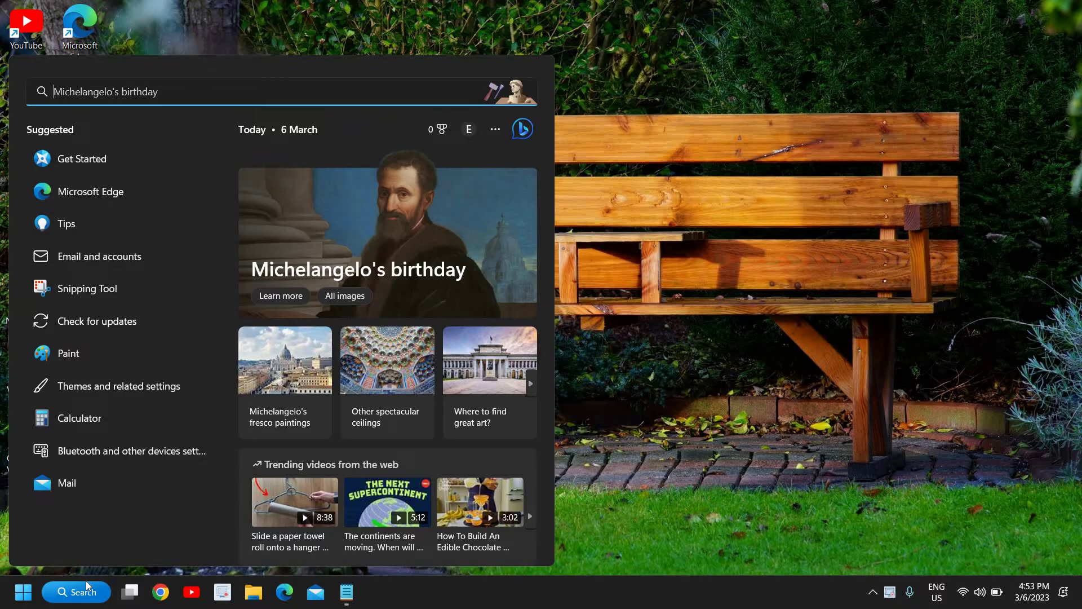
{"action": "type", "text": "camera"}
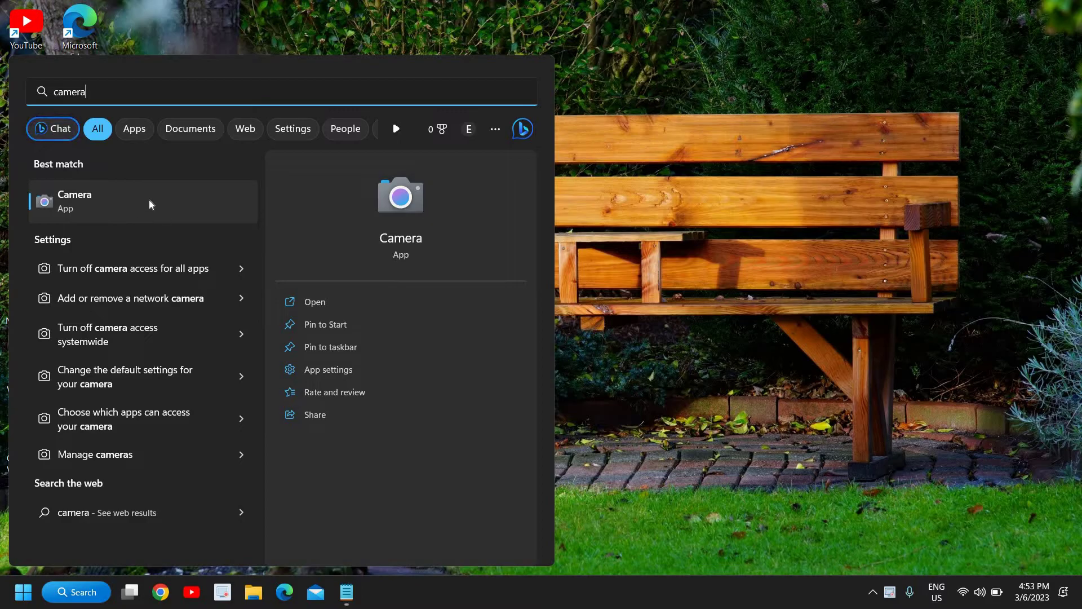
Step: Open the Camera app's settings and keep its background running set to Always
{"action": "left_click", "coordinate": [336, 369]}
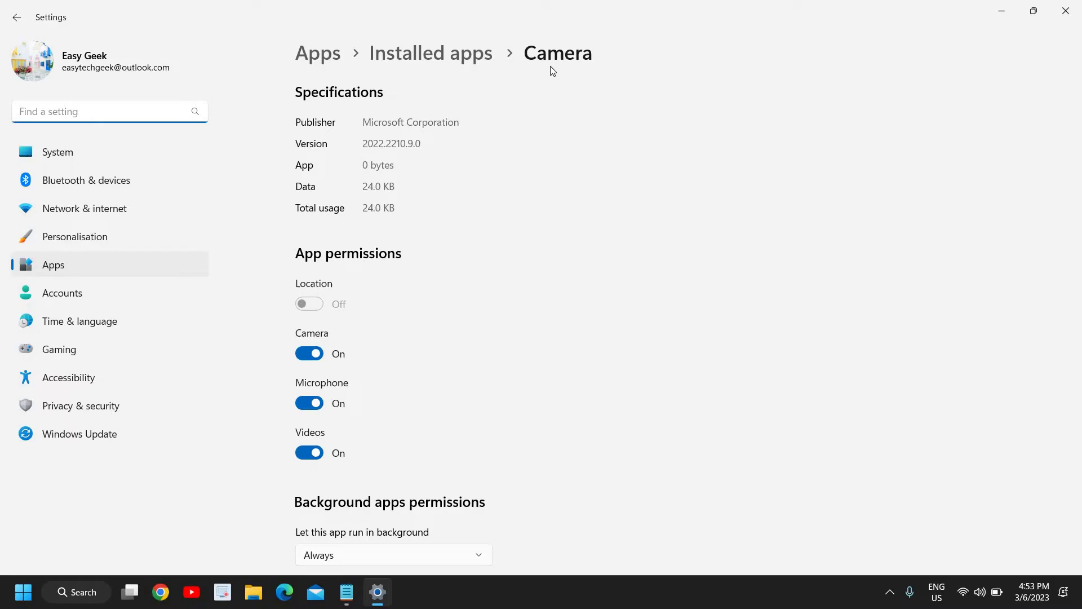
{"action": "scroll", "coordinate": [397, 383], "scroll_direction": "down", "scroll_amount": 2}
{"action": "scroll", "coordinate": [398, 380], "scroll_direction": "down", "scroll_amount": 3}
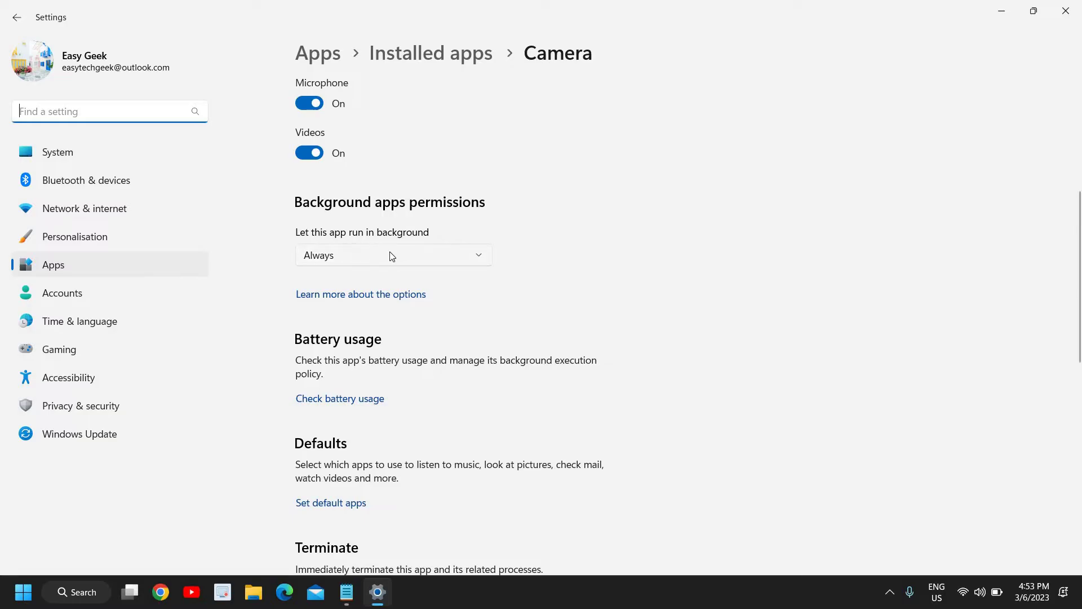
{"action": "left_click", "coordinate": [416, 258]}
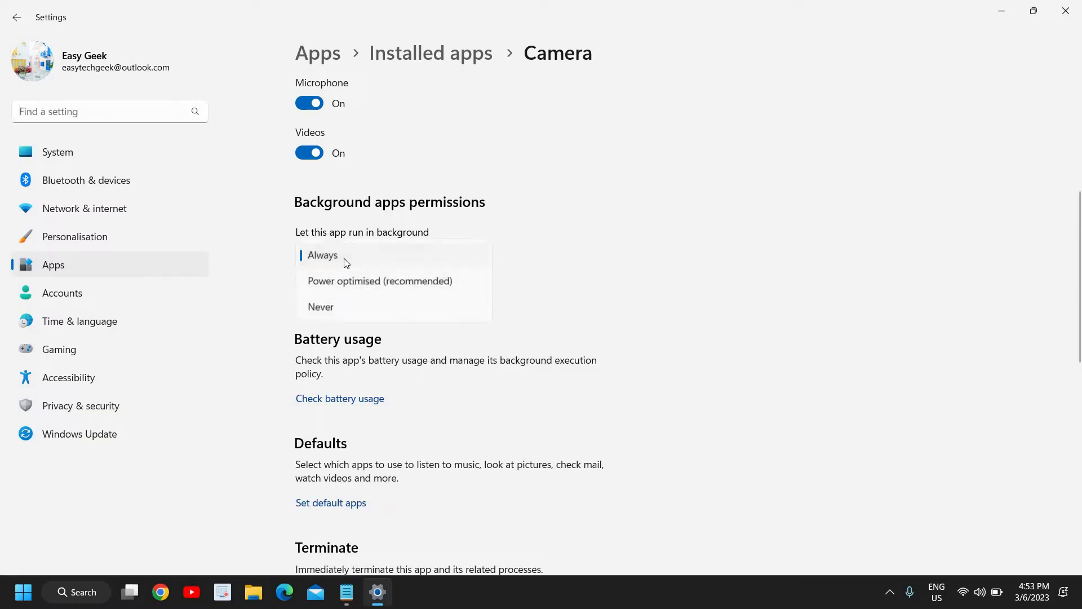
{"action": "left_click", "coordinate": [345, 260]}
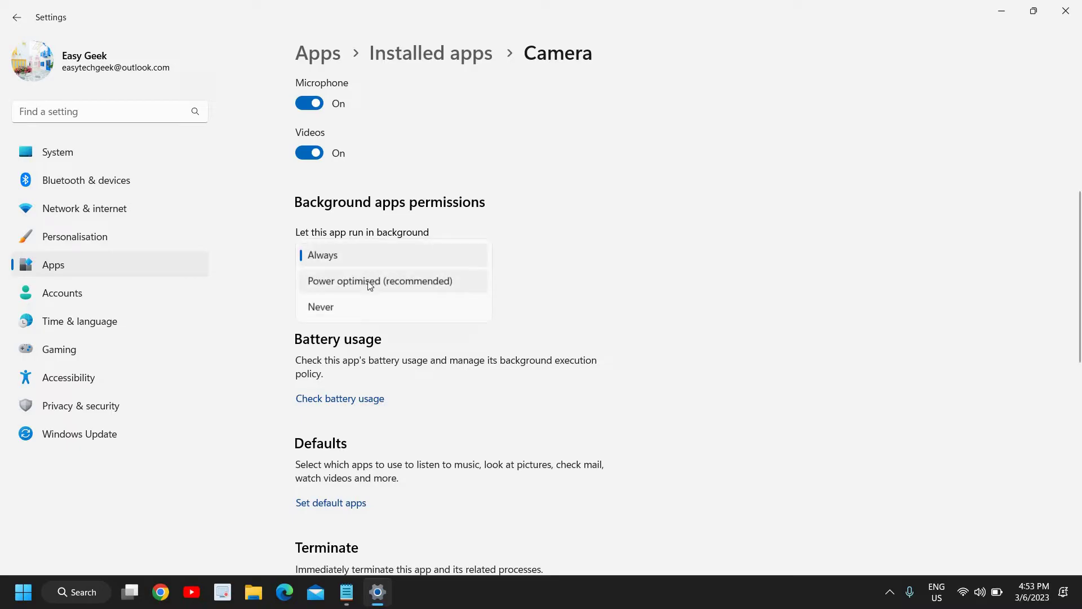
{"action": "left_click", "coordinate": [593, 319]}
{"action": "scroll", "coordinate": [569, 339], "scroll_direction": "down", "scroll_amount": 3}
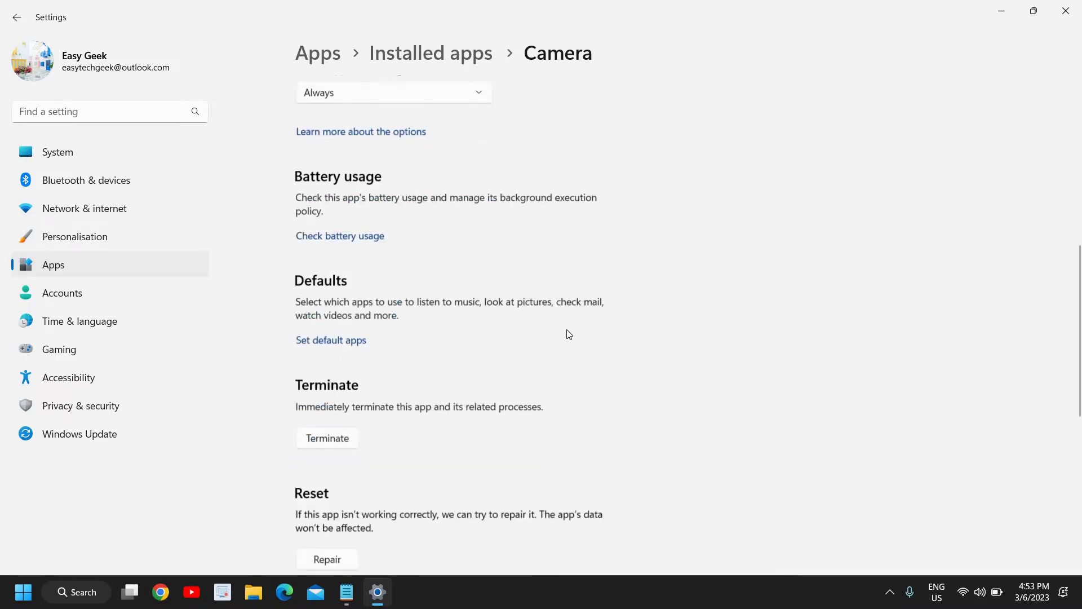
{"action": "scroll", "coordinate": [468, 309], "scroll_direction": "down", "scroll_amount": 3}
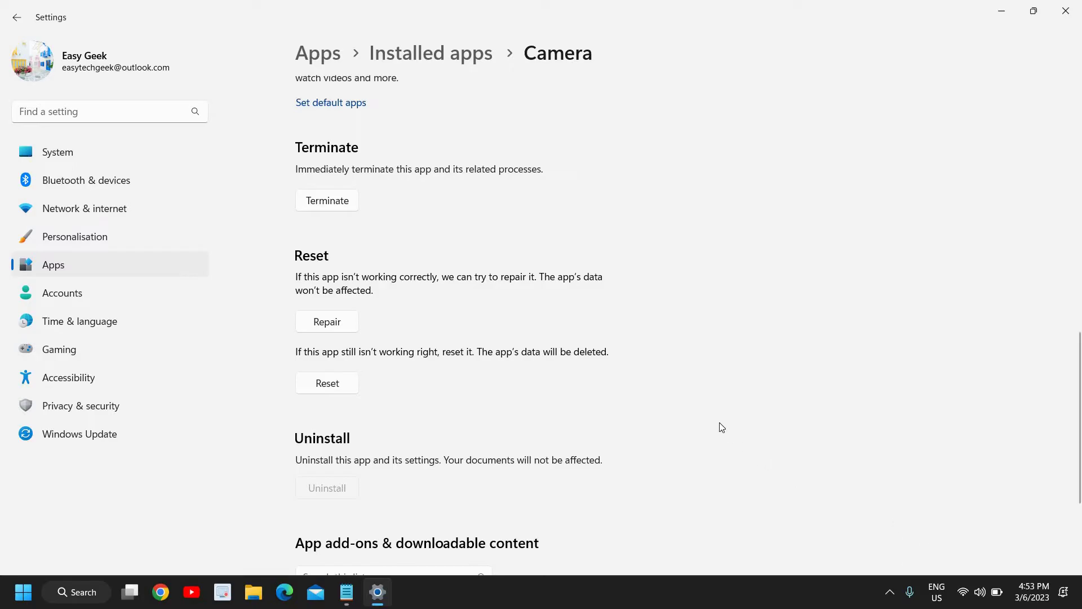
{"action": "scroll", "coordinate": [507, 393], "scroll_direction": "down", "scroll_amount": 2}
{"action": "scroll", "coordinate": [507, 393], "scroll_direction": "down", "scroll_amount": 2}
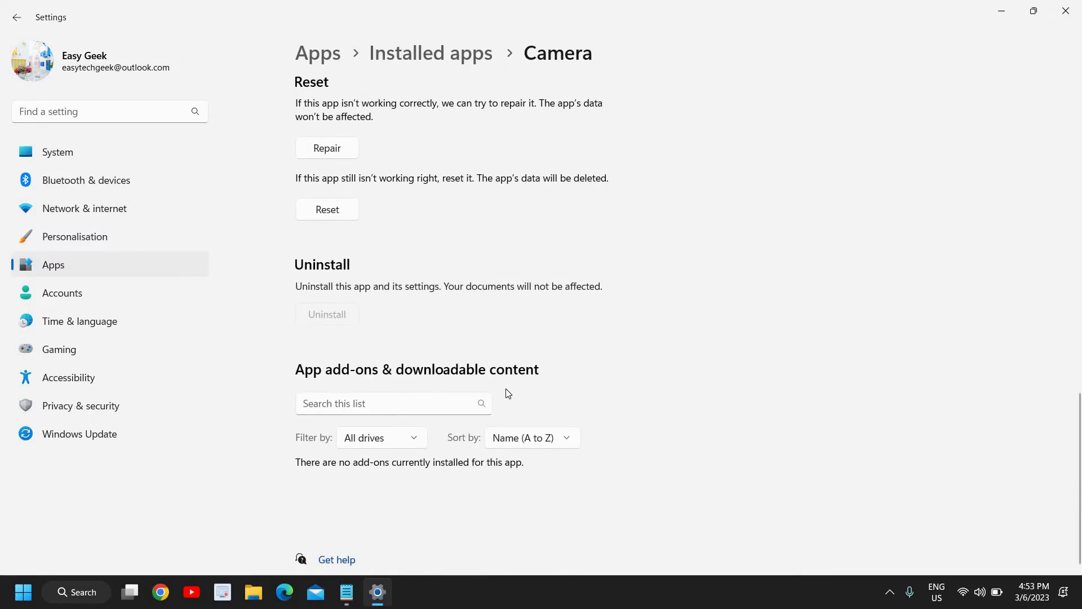
{"action": "scroll", "coordinate": [448, 253], "scroll_direction": "up", "scroll_amount": 2}
{"action": "scroll", "coordinate": [491, 212], "scroll_direction": "up", "scroll_amount": 4}
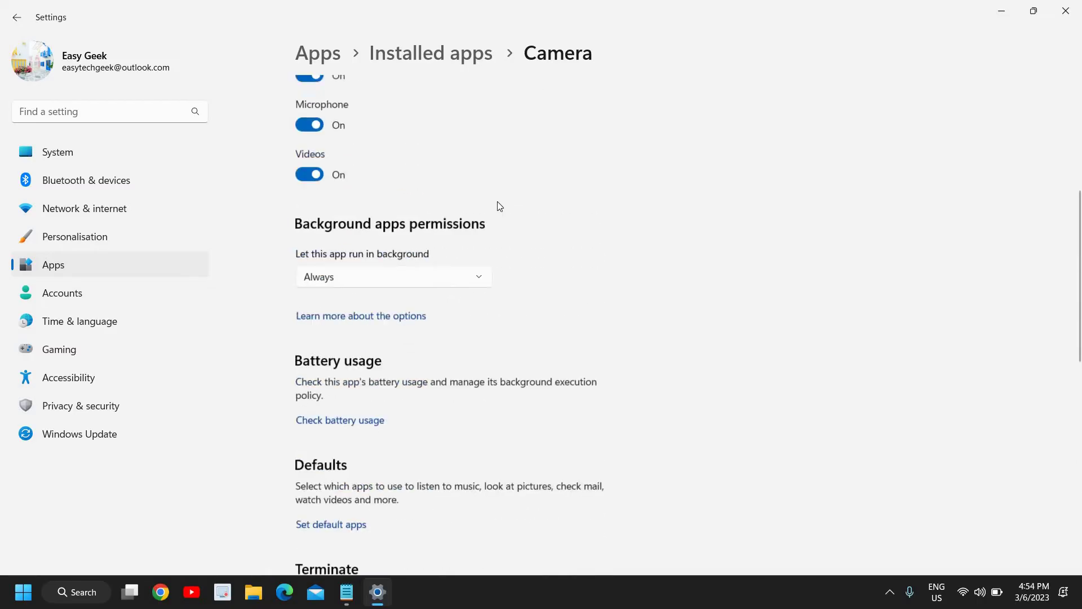
{"action": "scroll", "coordinate": [355, 390], "scroll_direction": "up", "scroll_amount": 1}
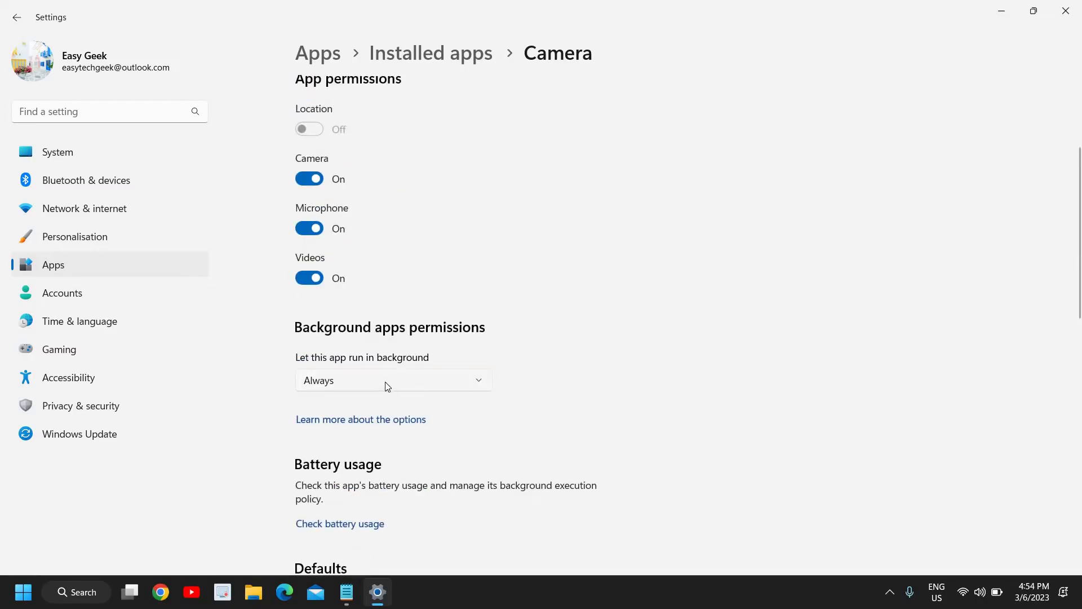
{"action": "scroll", "coordinate": [640, 378], "scroll_direction": "down", "scroll_amount": 2}
{"action": "scroll", "coordinate": [869, 426], "scroll_direction": "down", "scroll_amount": 1}
{"action": "scroll", "coordinate": [580, 348], "scroll_direction": "up", "scroll_amount": 4}
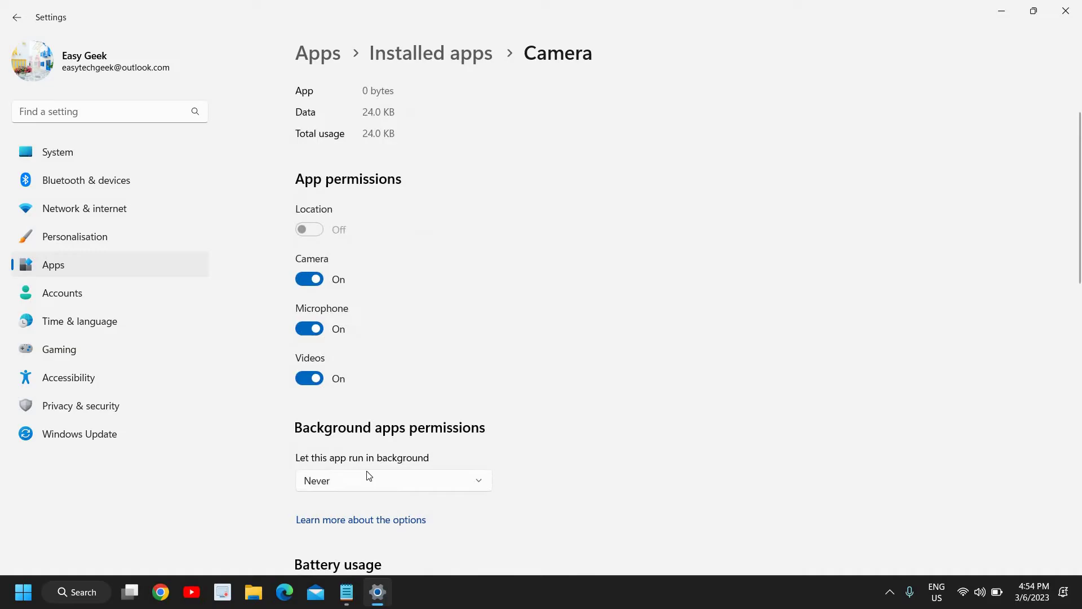
{"action": "left_click", "coordinate": [336, 484]}
{"action": "left_click", "coordinate": [330, 430]}
{"action": "scroll", "coordinate": [676, 440], "scroll_direction": "down", "scroll_amount": 3}
{"action": "scroll", "coordinate": [668, 423], "scroll_direction": "down", "scroll_amount": 3}
{"action": "scroll", "coordinate": [551, 415], "scroll_direction": "down", "scroll_amount": 2}
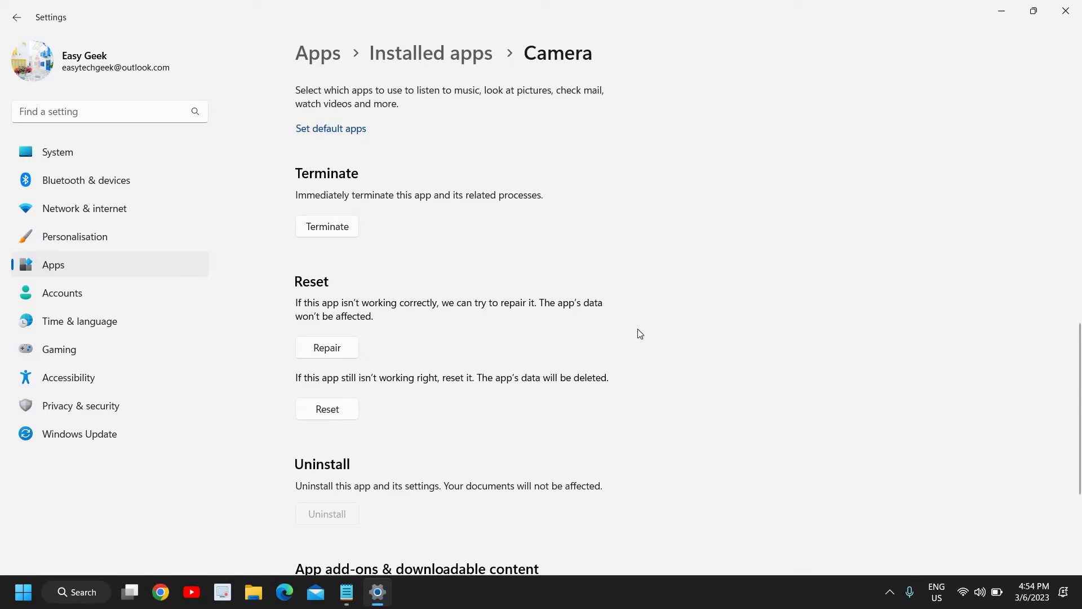
Step: Close Settings and launch Device Manager from the Start quick-access menu
{"action": "left_click", "coordinate": [1068, 13]}
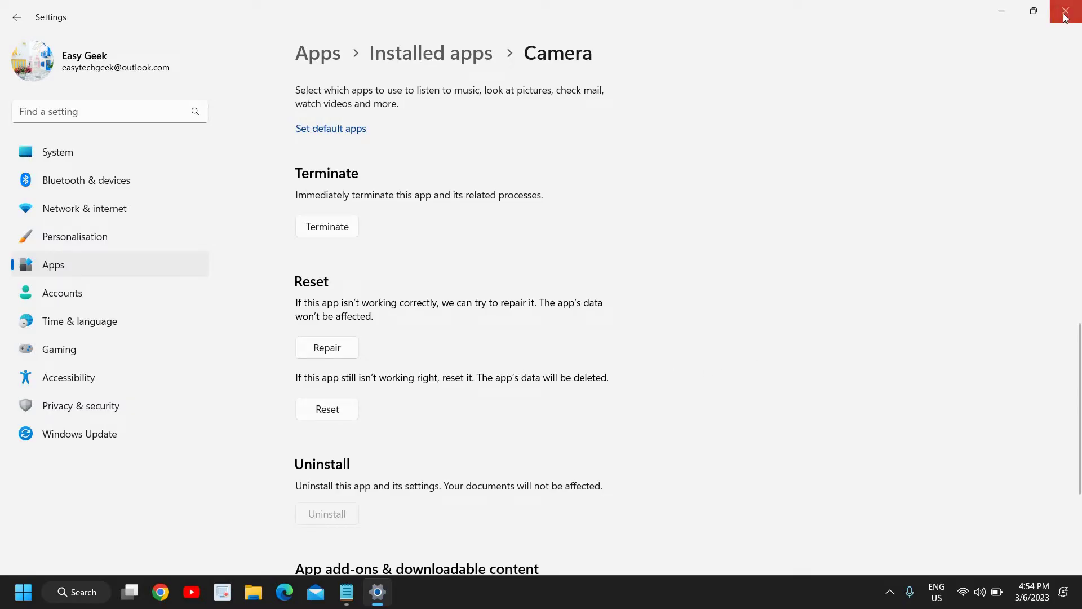
{"action": "right_click", "coordinate": [23, 593]}
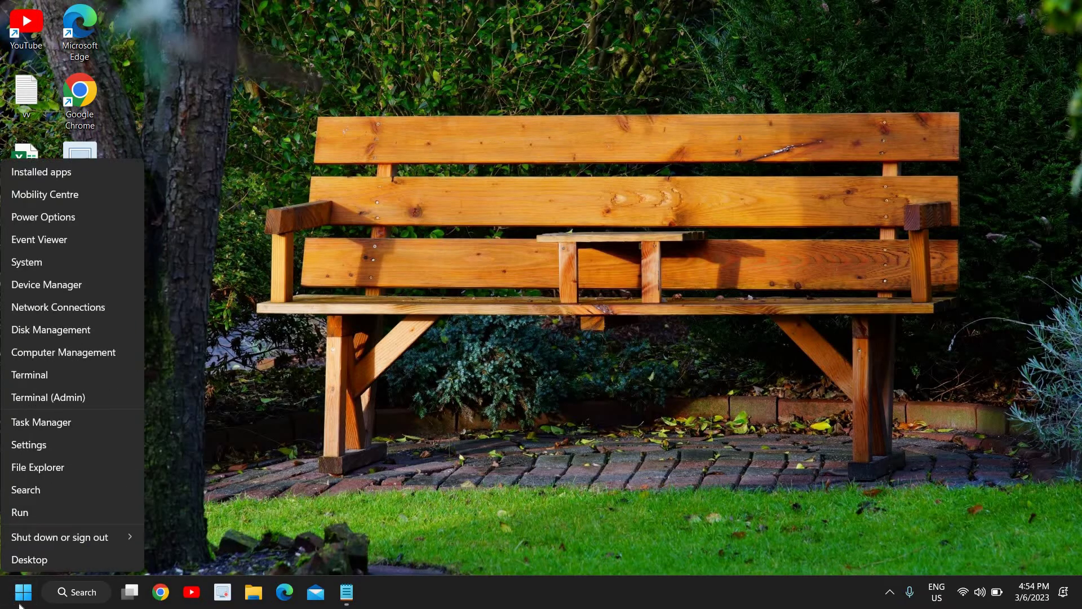
{"action": "left_click", "coordinate": [34, 284]}
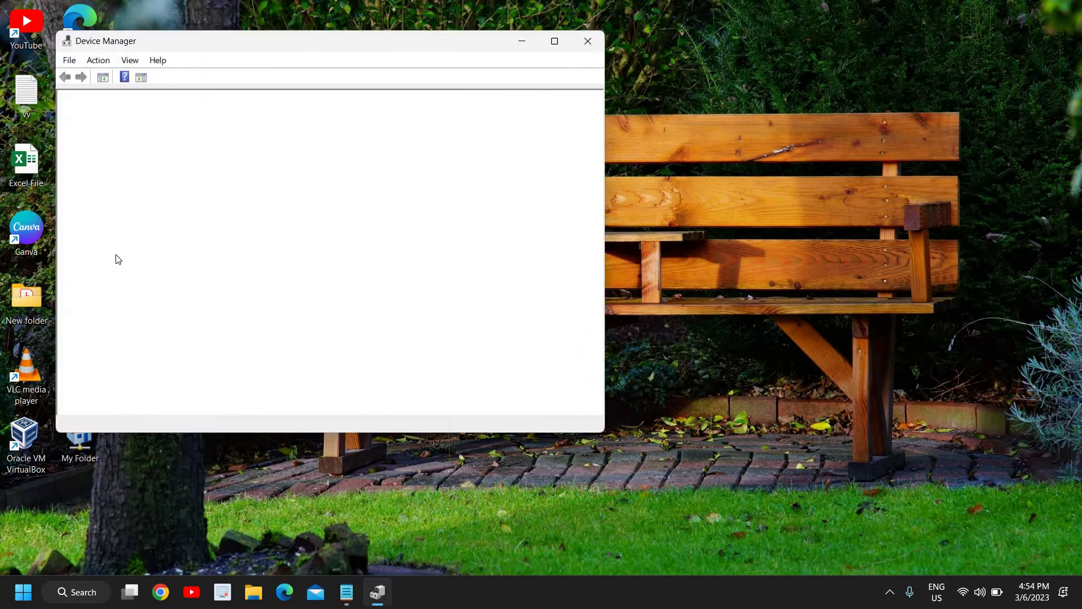
Step: Maximize Device Manager, expand Cameras and bring up the XiaoMi USB 2.0 Webcam's actions menu
{"action": "left_click", "coordinate": [554, 41]}
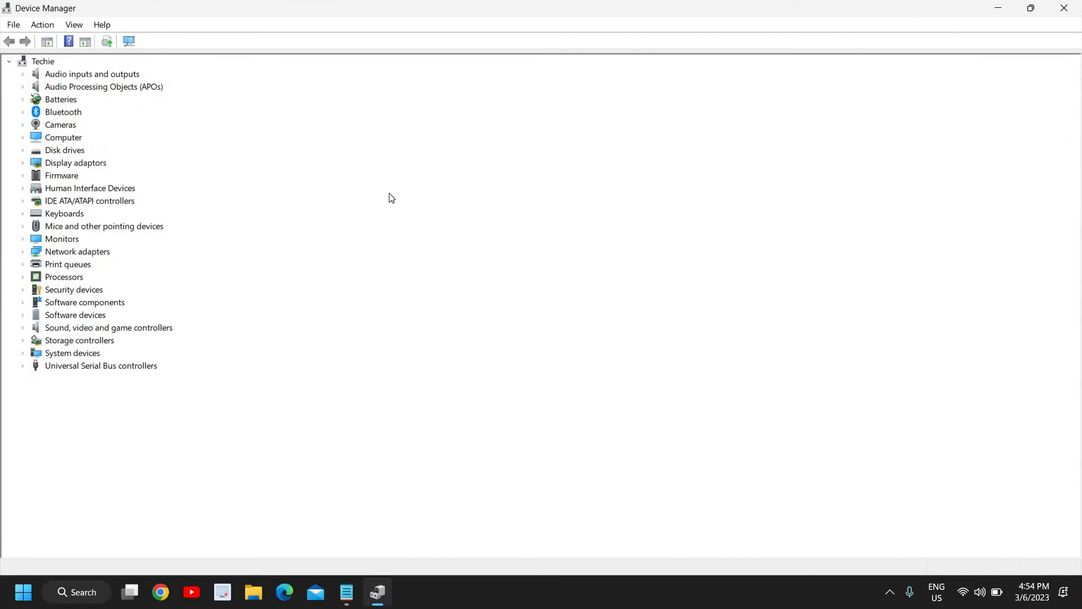
{"action": "left_click", "coordinate": [23, 125]}
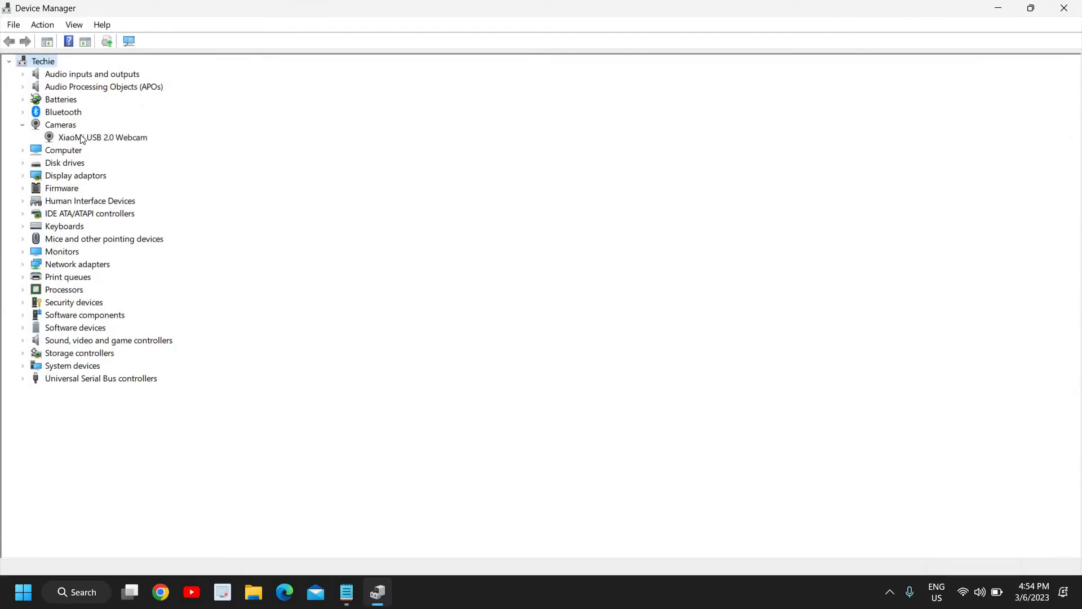
{"action": "left_click", "coordinate": [71, 141]}
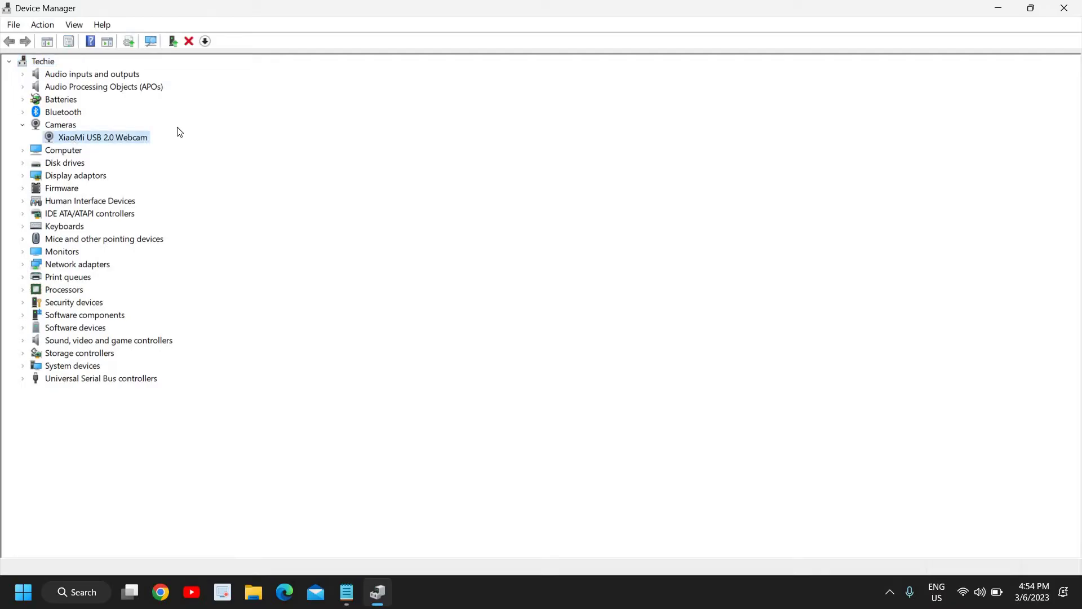
{"action": "right_click", "coordinate": [111, 142]}
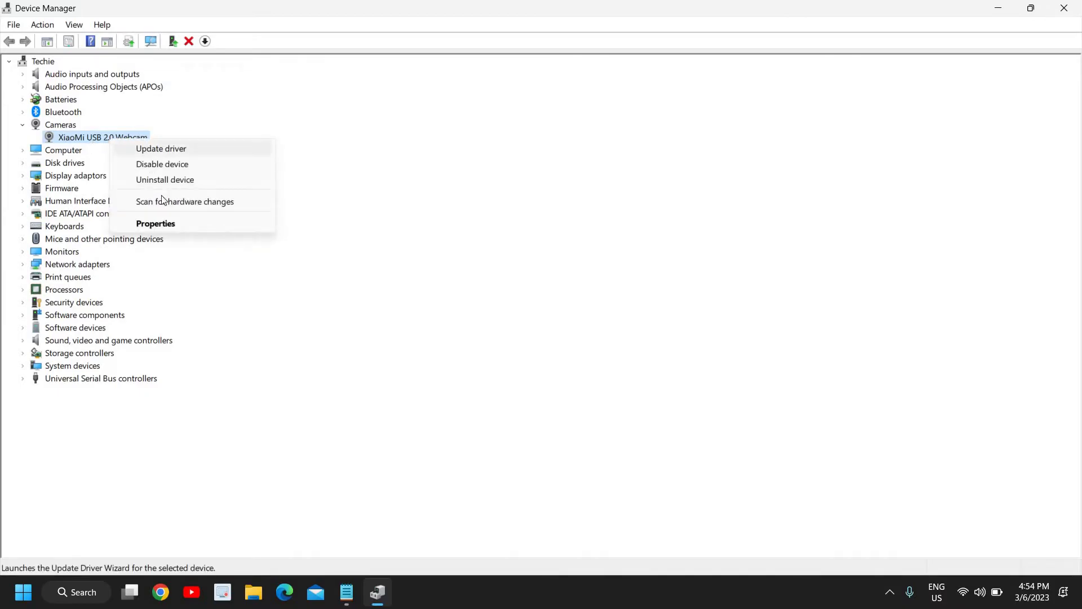
Step: Check the webcam's driver details: version 10.0.22621.608 from Microsoft
{"action": "left_click", "coordinate": [155, 223]}
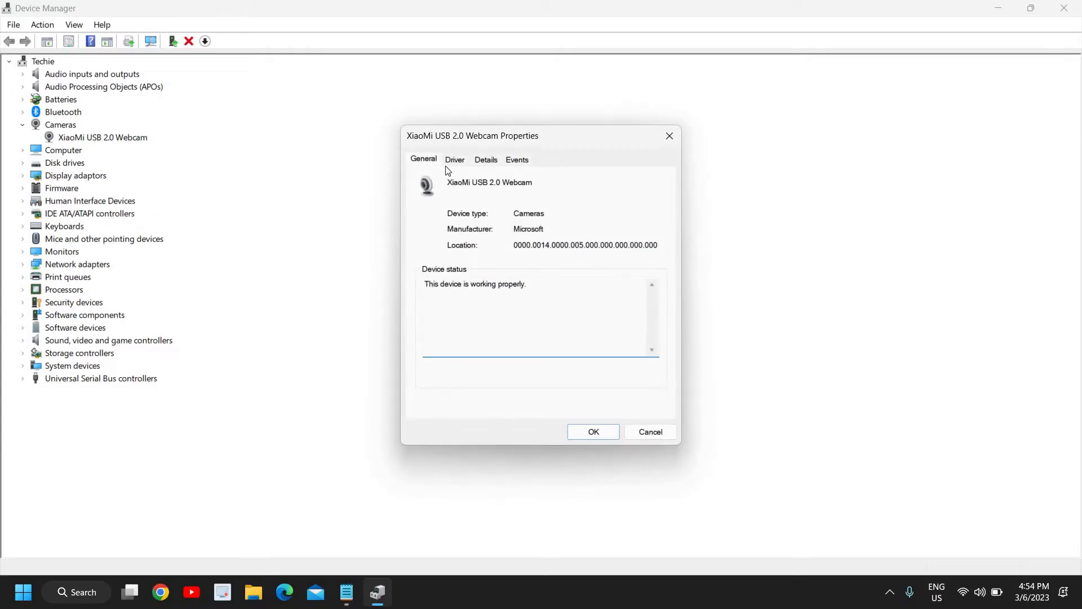
{"action": "left_click", "coordinate": [456, 161]}
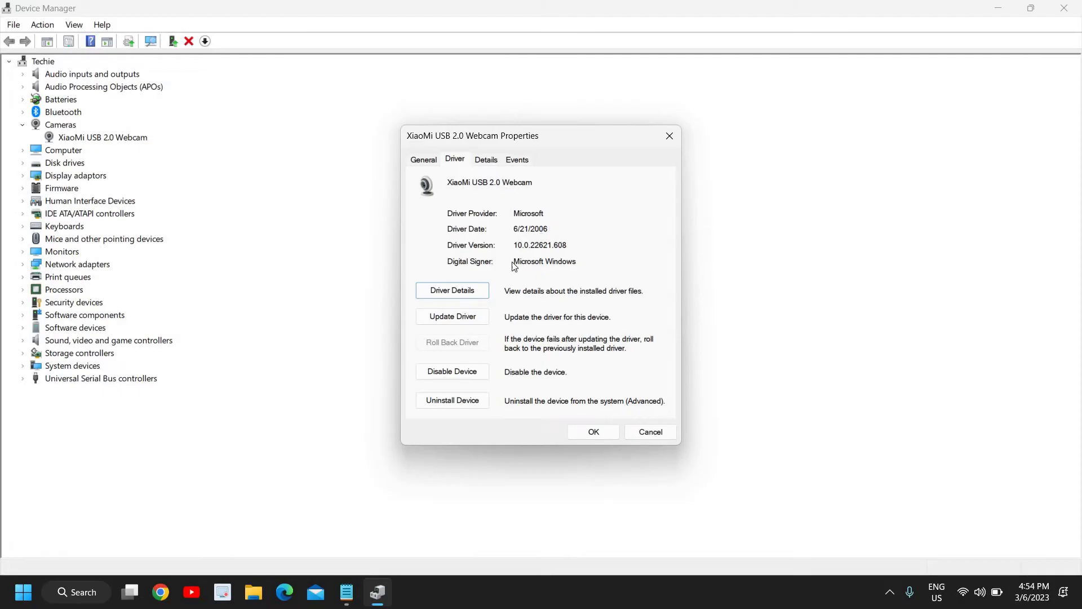
Step: Have Windows search automatically for a newer XiaoMi webcam driver, then close the wizard
{"action": "left_click", "coordinate": [452, 316]}
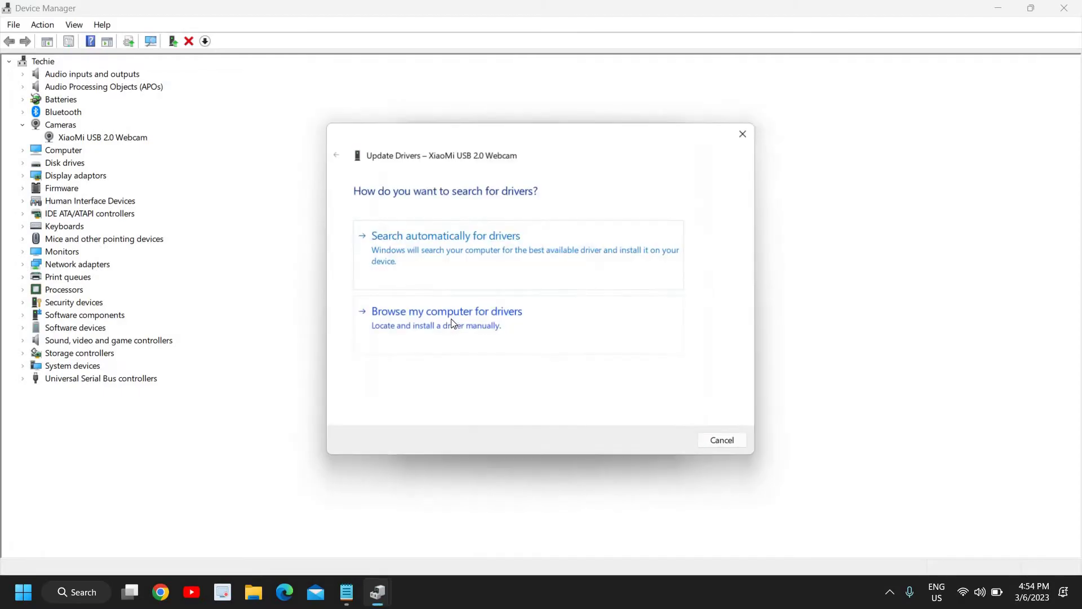
{"action": "left_click", "coordinate": [472, 253]}
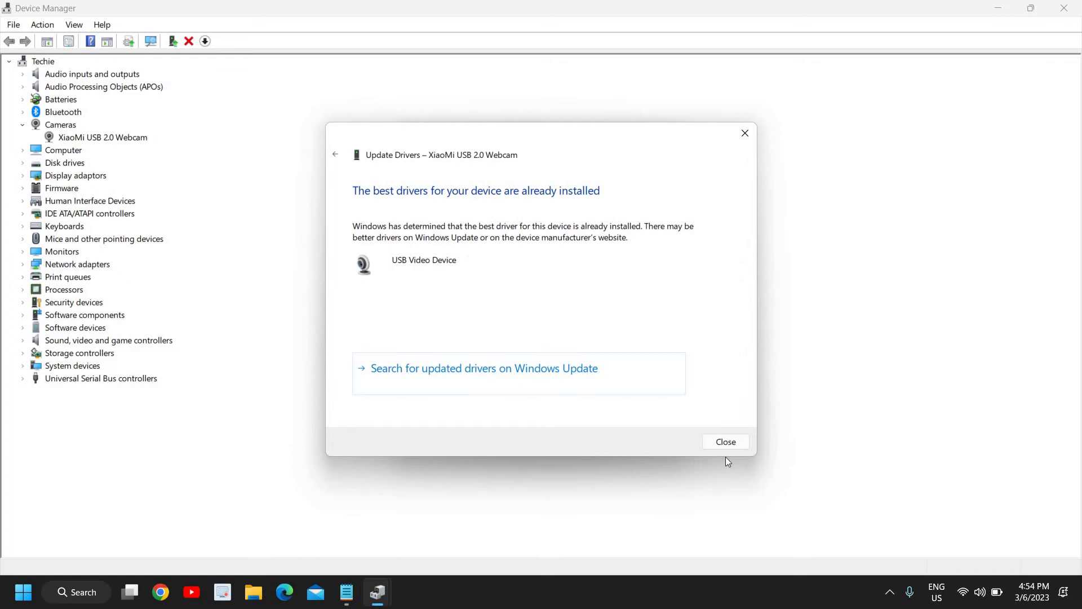
{"action": "left_click", "coordinate": [723, 442]}
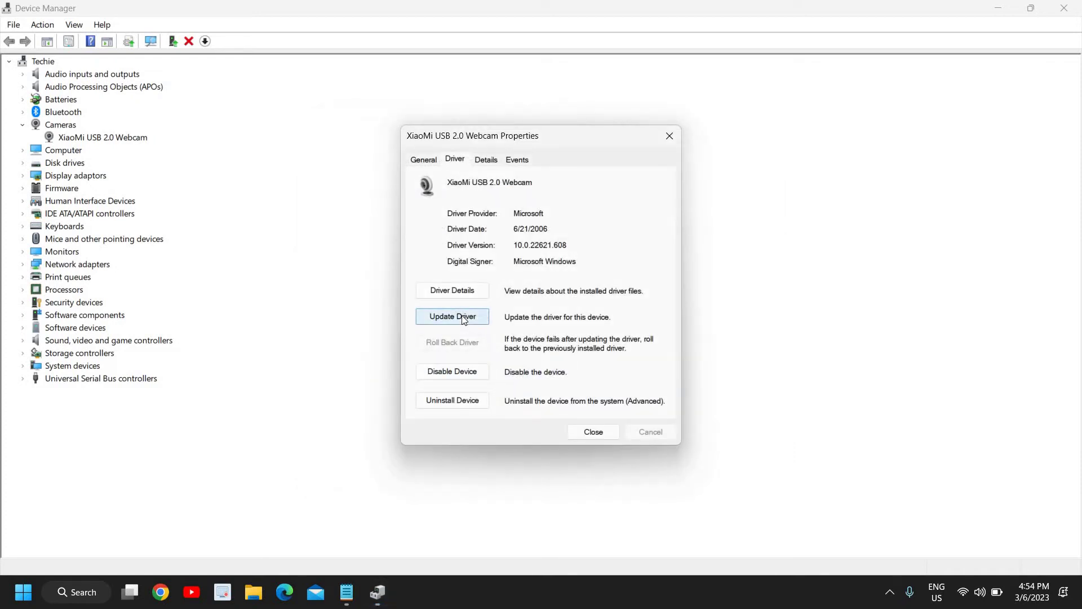
Step: Disable and re-enable the webcam, then close its Properties dialog
{"action": "left_click", "coordinate": [454, 375]}
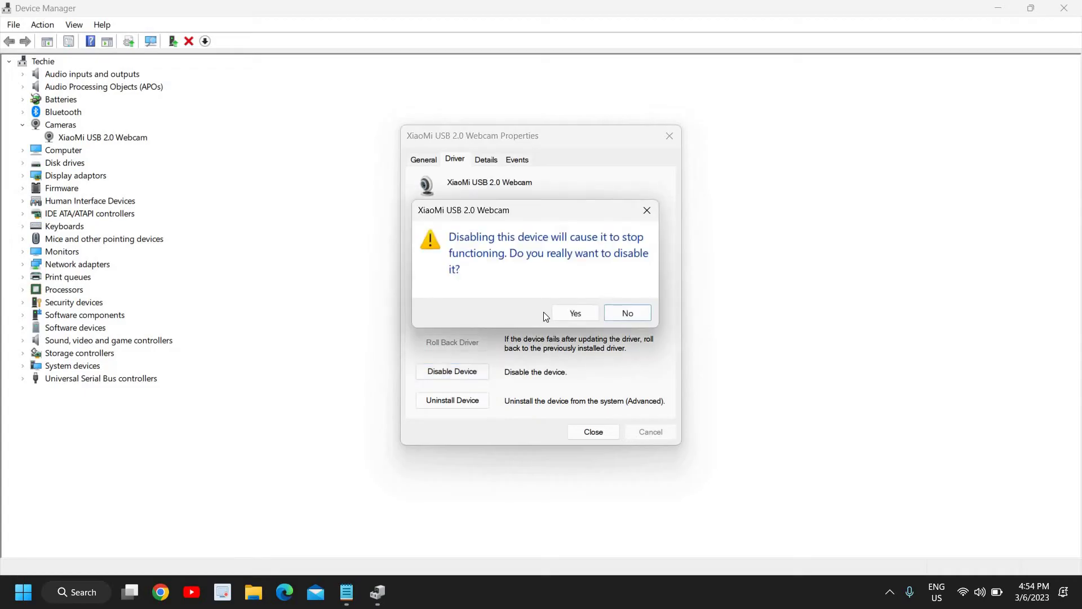
{"action": "left_click", "coordinate": [574, 316]}
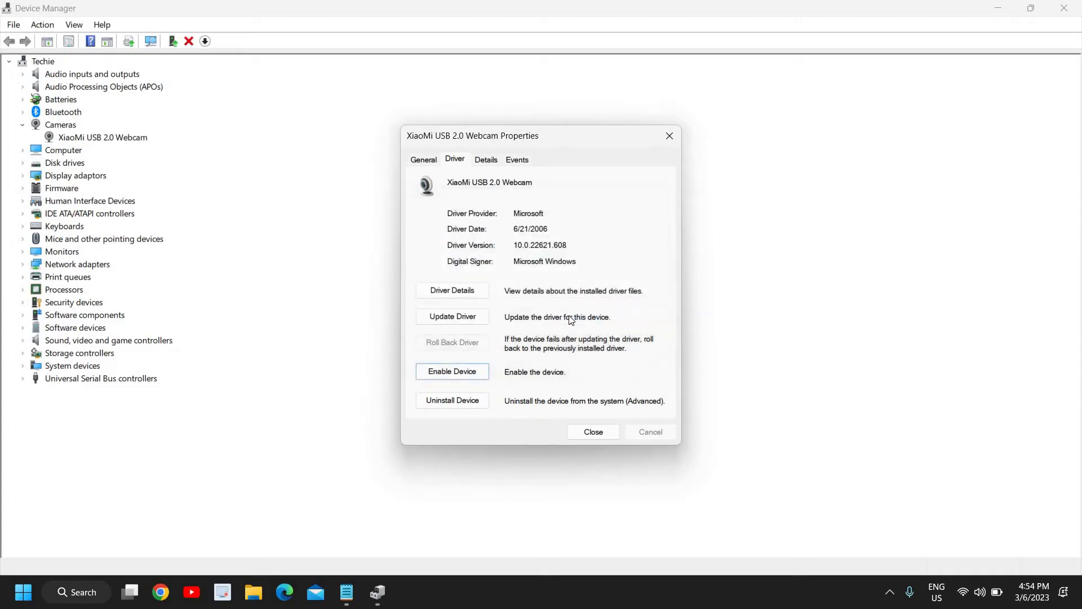
{"action": "left_click", "coordinate": [451, 375]}
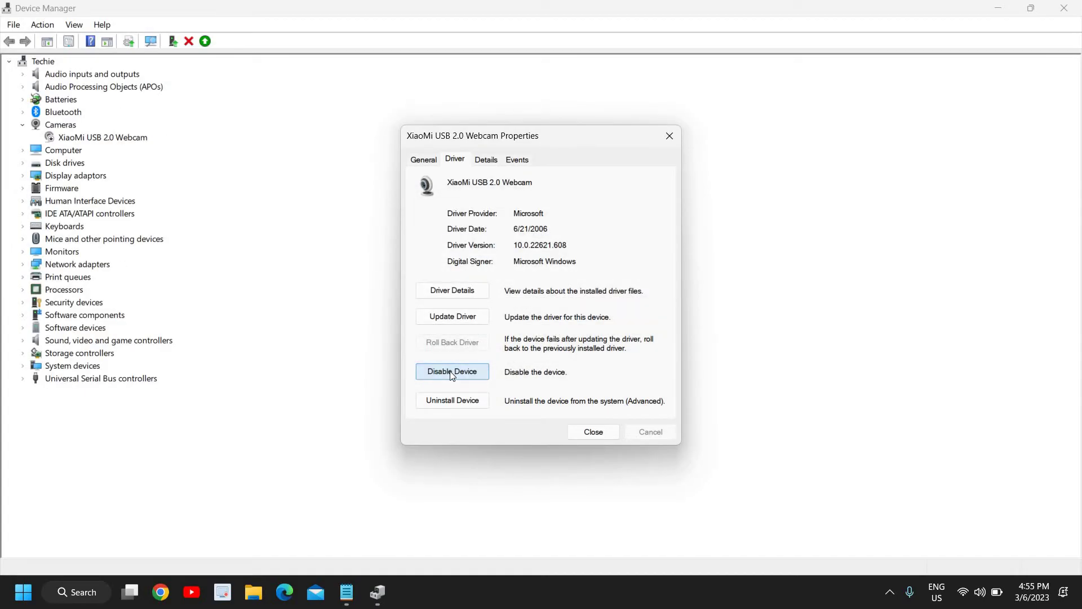
{"action": "left_click", "coordinate": [593, 432]}
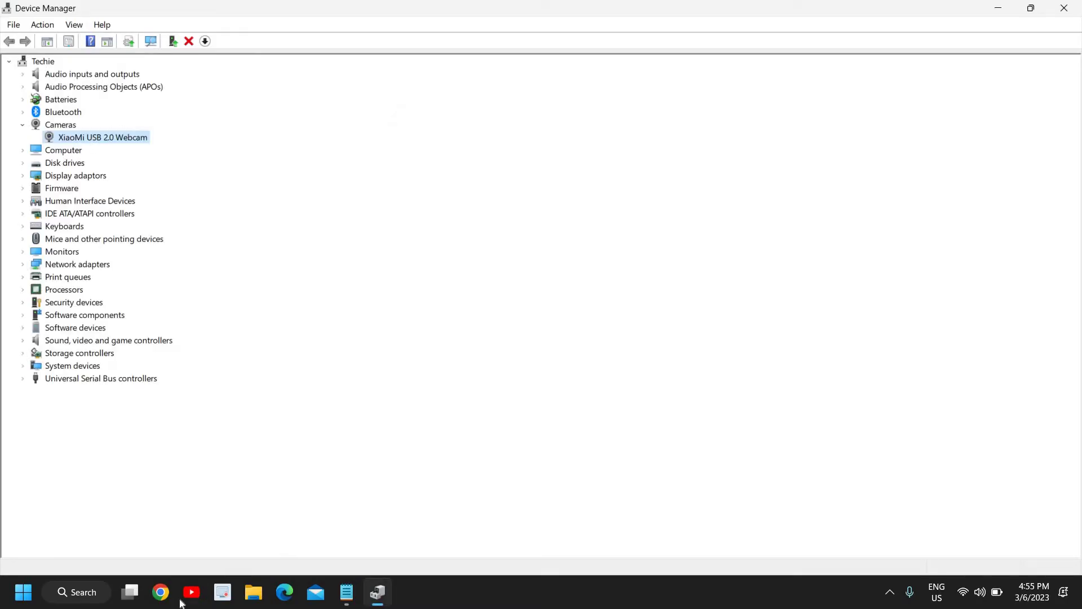
Step: Open Chrome beside Device Manager and correct a typo in the webcam-name search query
{"action": "left_click", "coordinate": [161, 592]}
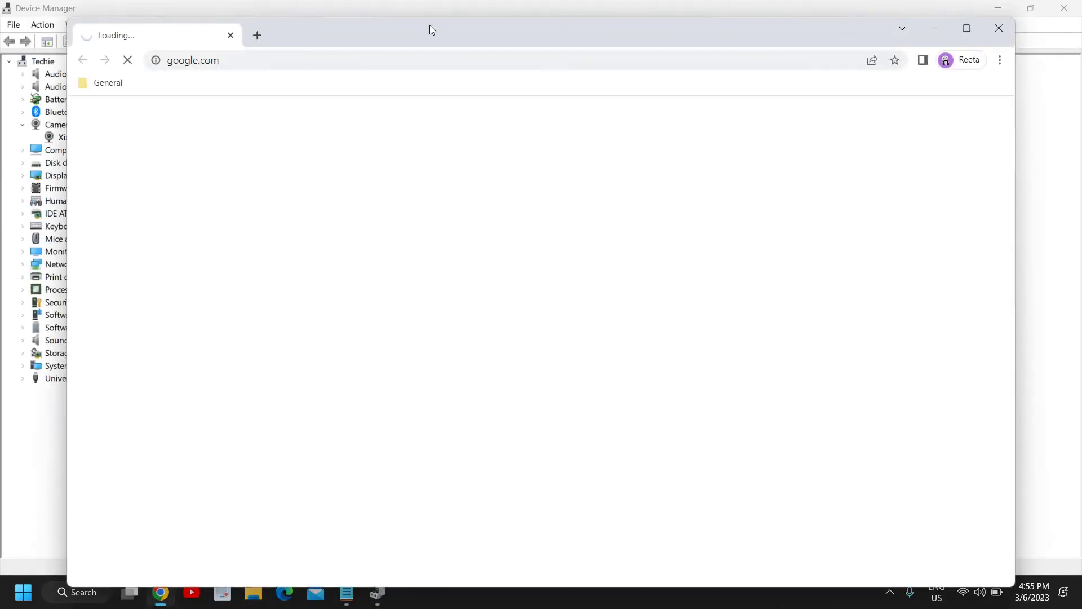
{"action": "left_click_drag", "start_coordinate": [322, 44], "coordinate": [468, 14]}
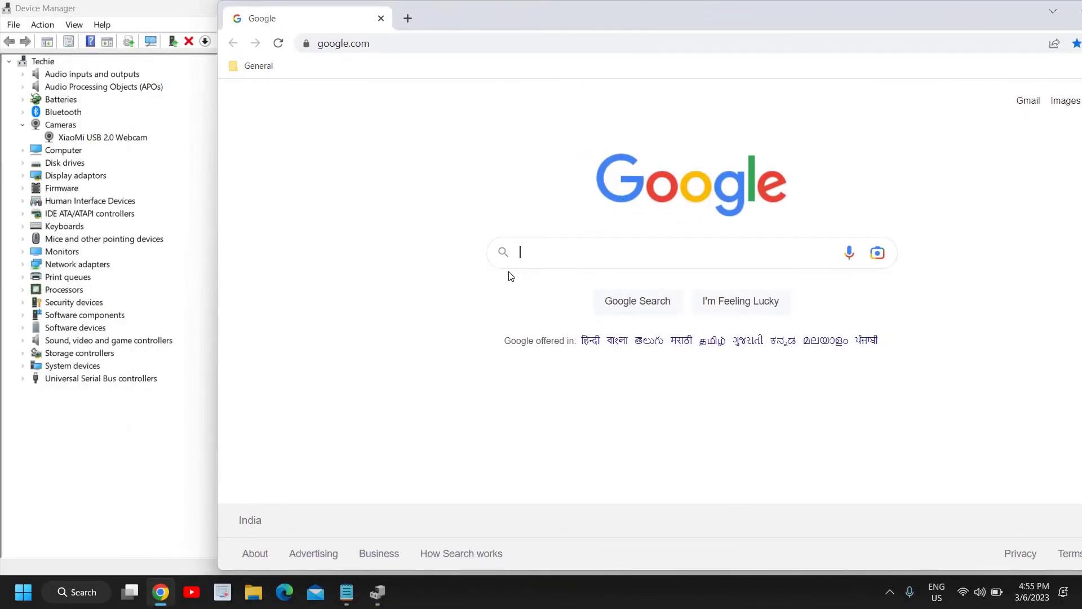
{"action": "type", "text": "Xia"}
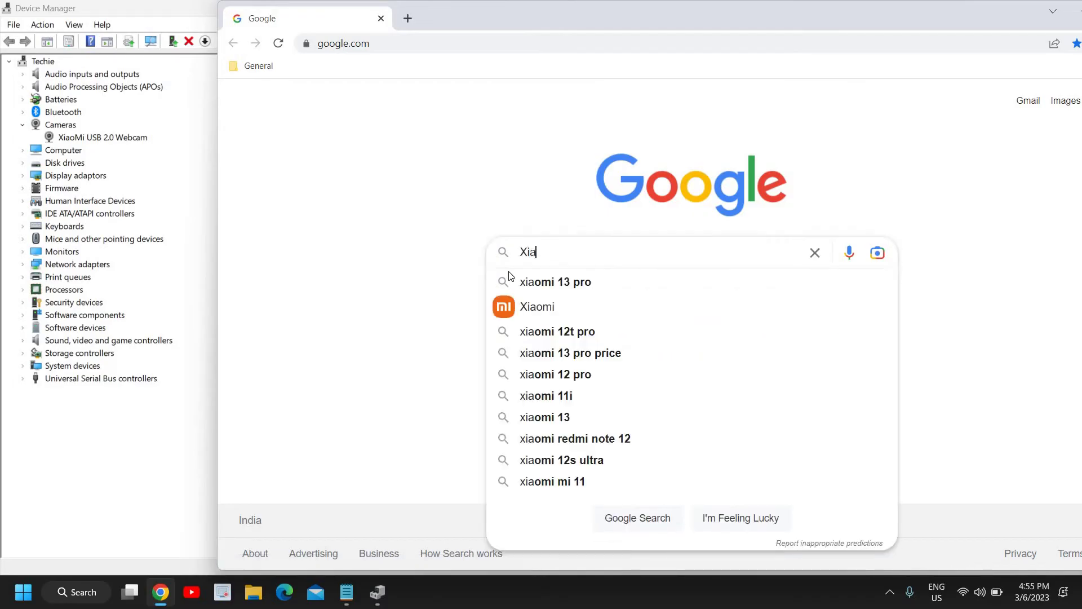
{"action": "type", "text": "m"}
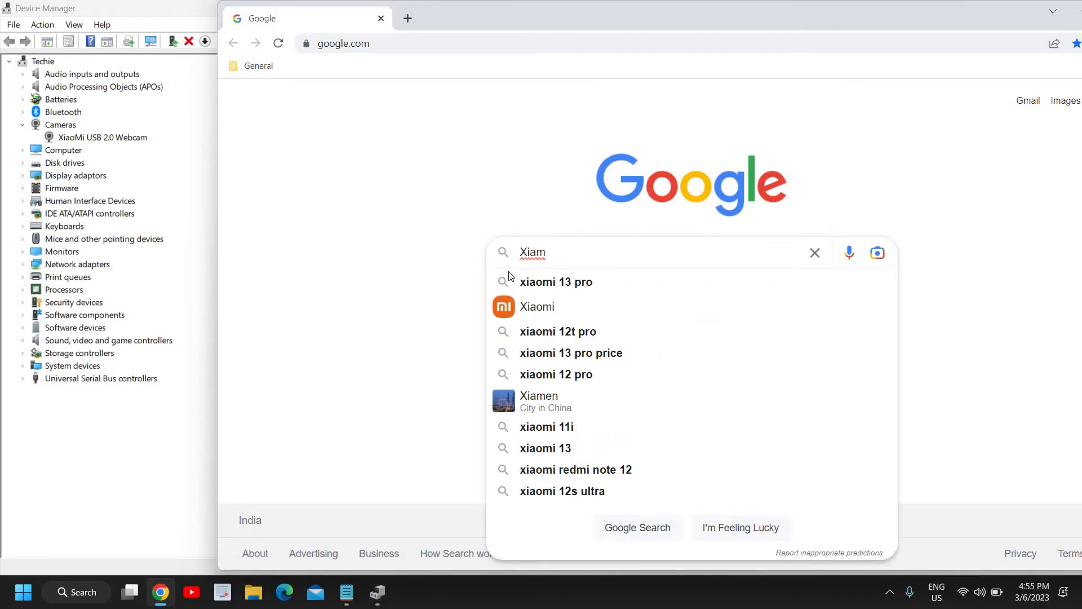
{"action": "key", "text": "BackSpace"}
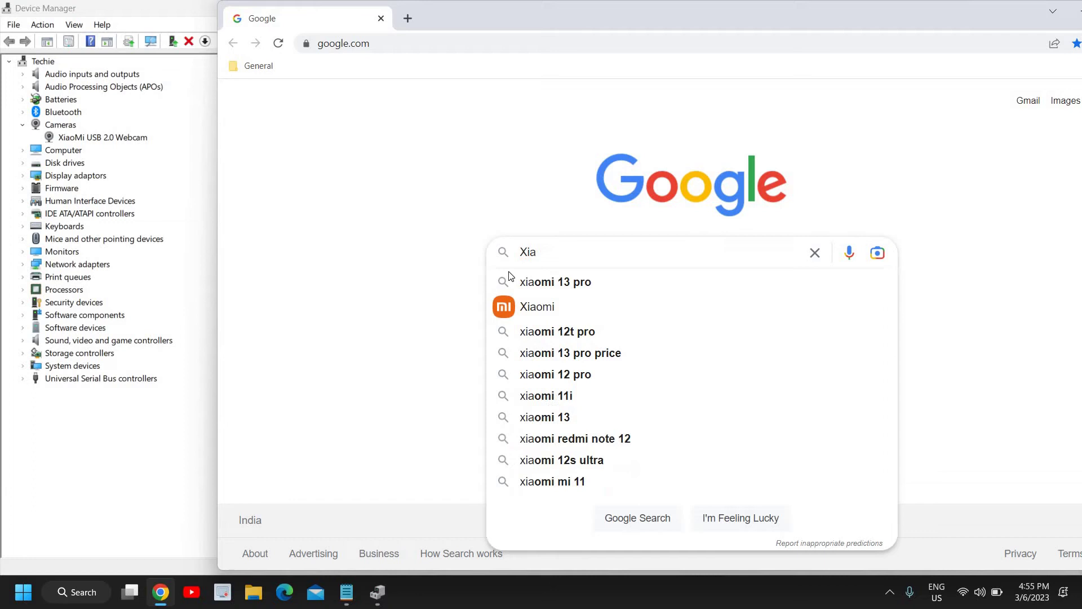
{"action": "type", "text": "omi"}
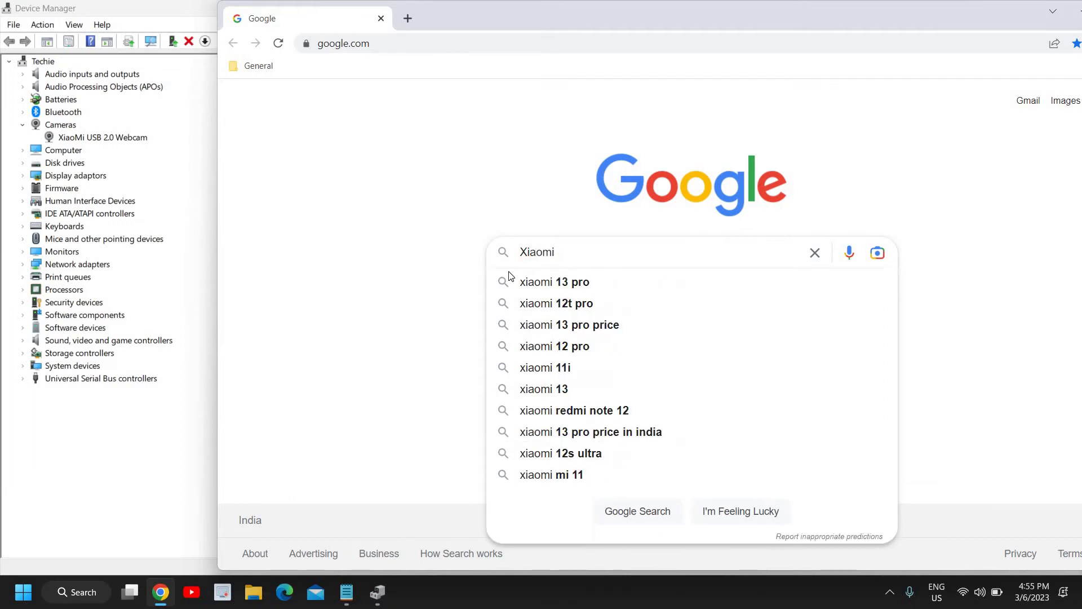
{"action": "type", "text": " usb"}
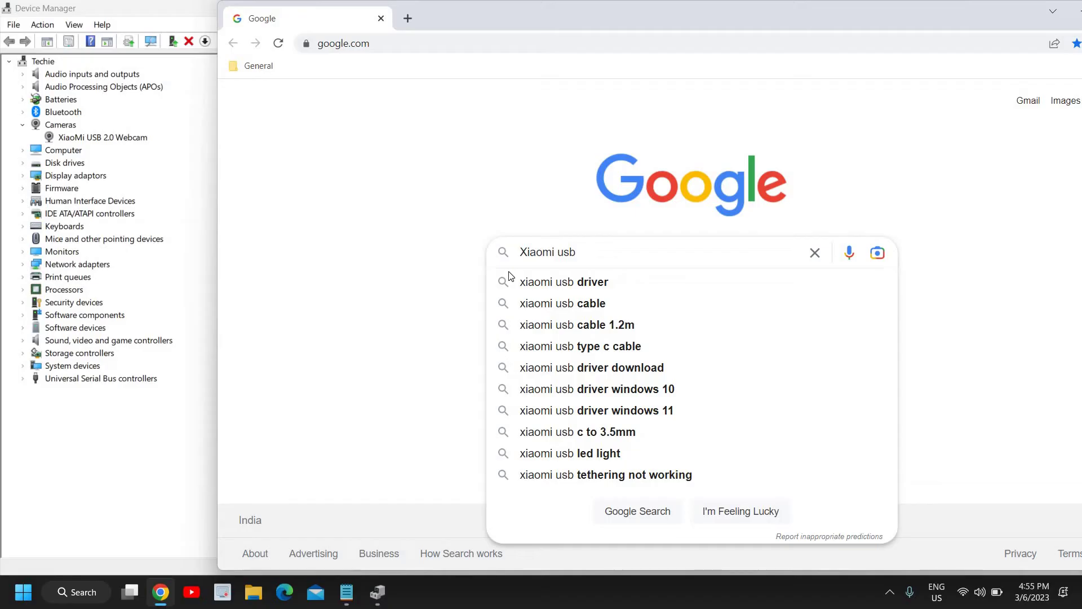
{"action": "type", "text": " 2.0 we"}
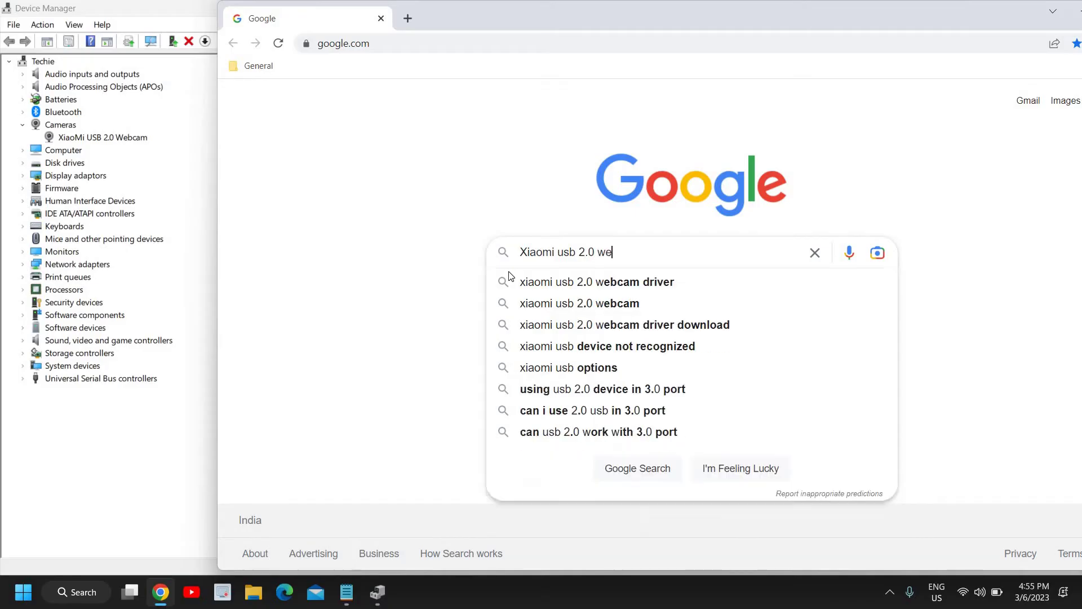
{"action": "type", "text": "bca"}
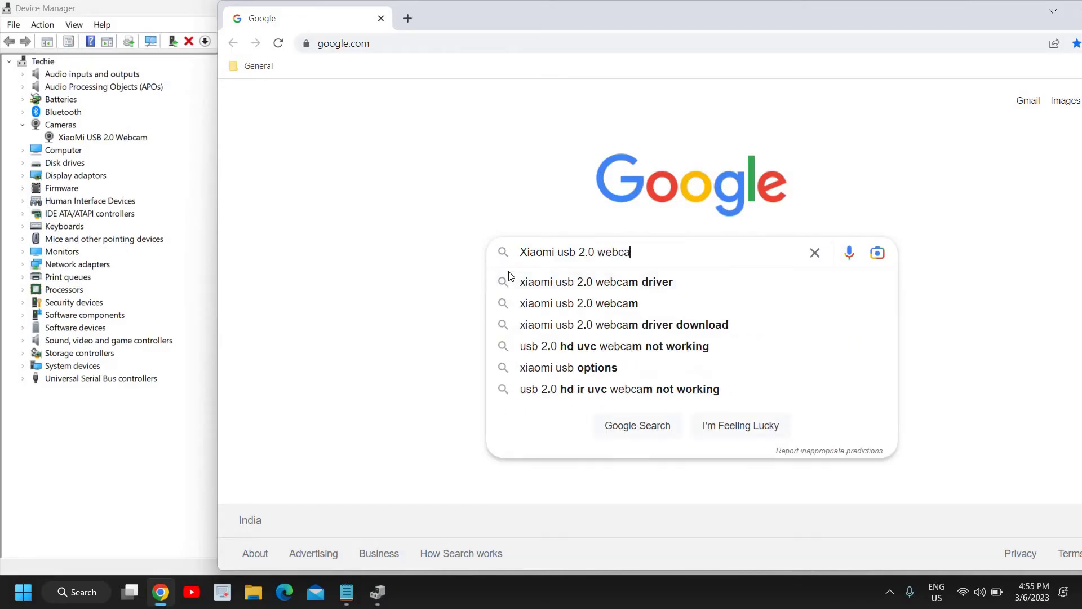
Step: Search Google for 'xiaomi usb 2.0 webcam driver', then close Chrome and Device Manager
{"action": "left_click", "coordinate": [510, 281]}
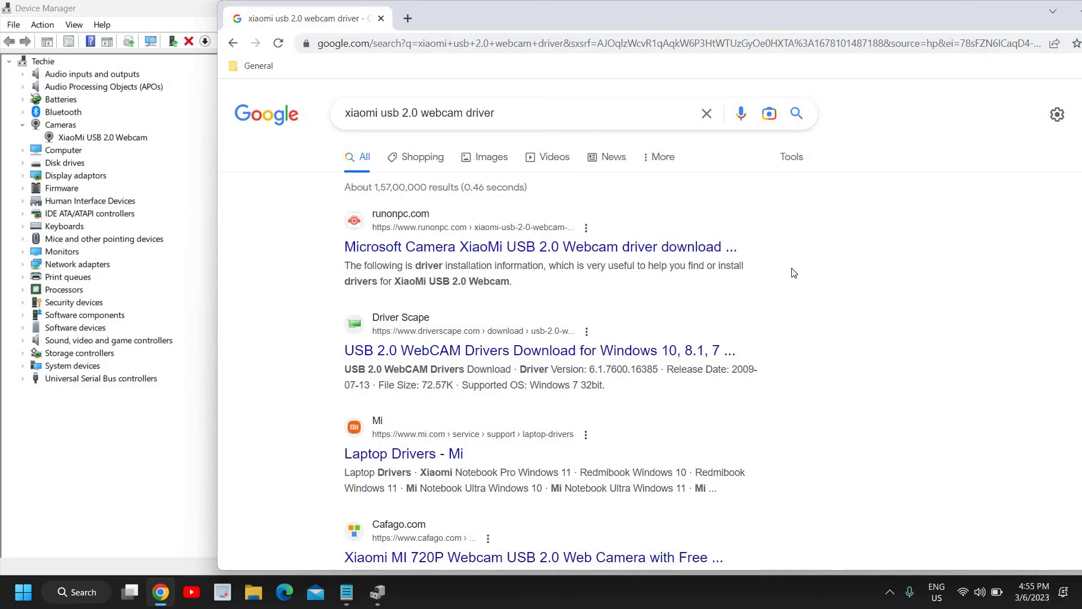
{"action": "scroll", "coordinate": [793, 272], "scroll_direction": "down", "scroll_amount": 1}
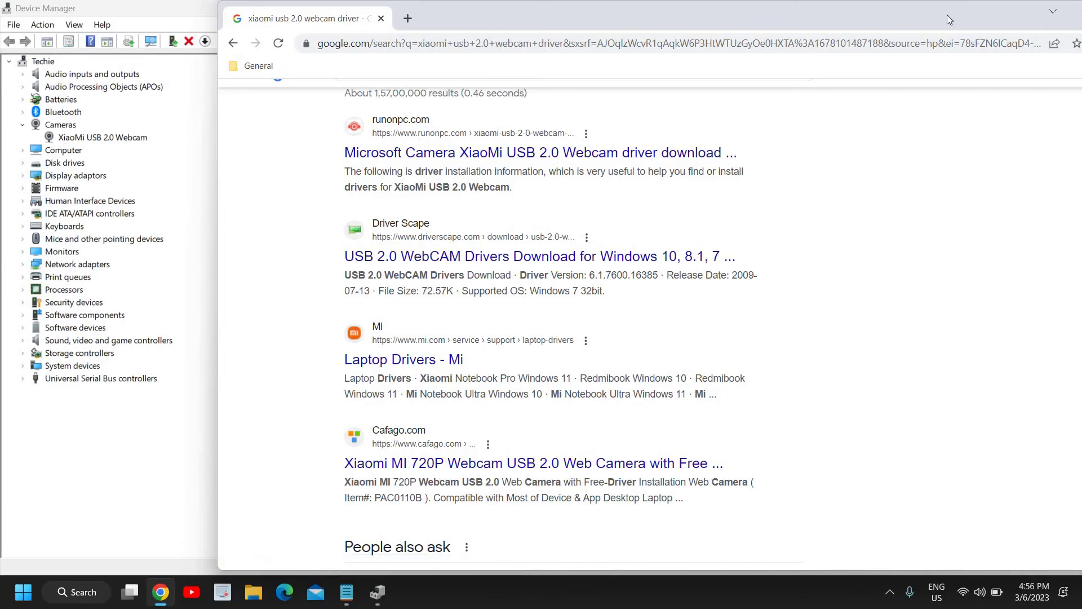
{"action": "left_click_drag", "start_coordinate": [948, 15], "coordinate": [793, 16]}
{"action": "left_click", "coordinate": [993, 15]}
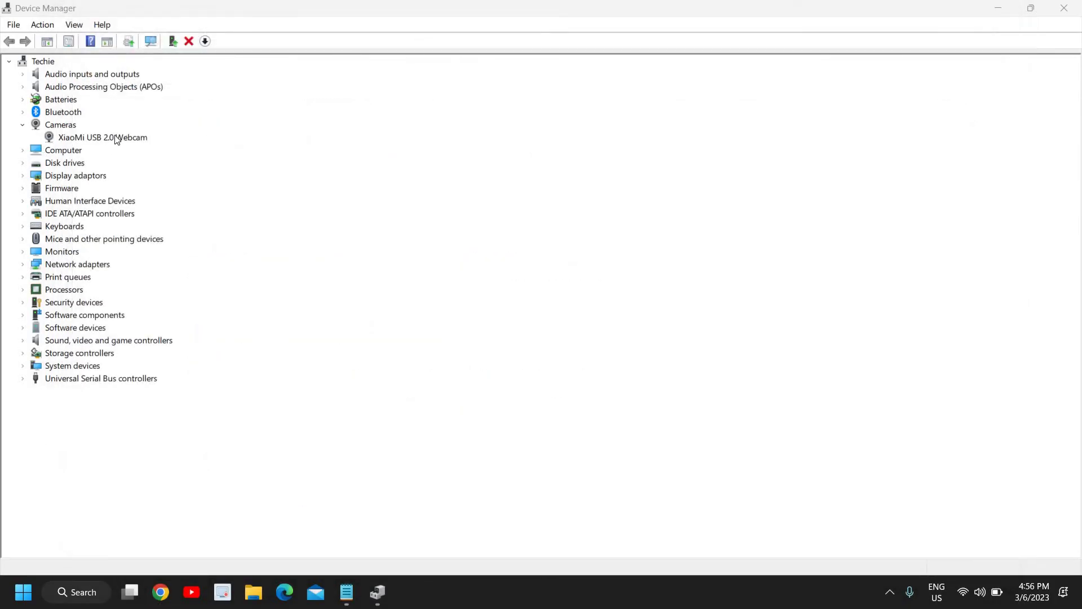
{"action": "left_click", "coordinate": [1064, 8]}
Step: Search Windows for 'trou' and open Troubleshoot settings
{"action": "left_click", "coordinate": [76, 595]}
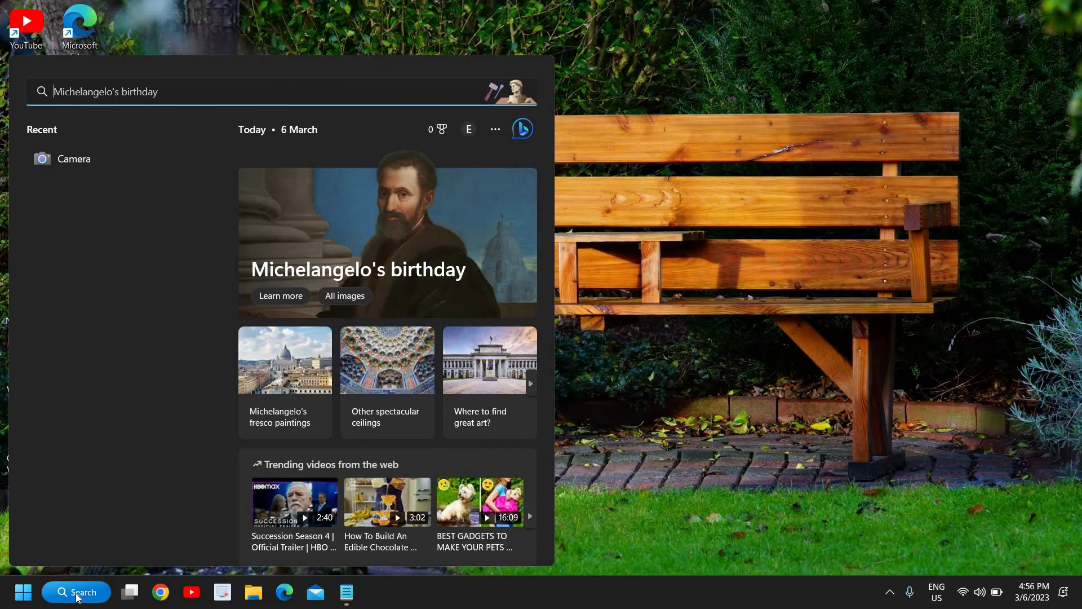
{"action": "type", "text": "trou"}
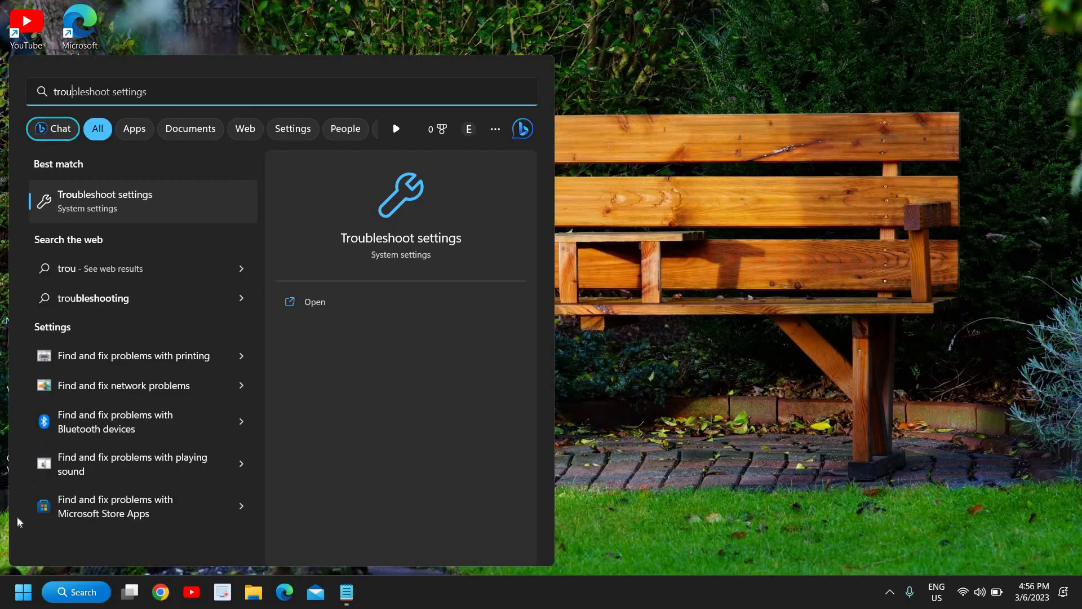
{"action": "left_click", "coordinate": [105, 201]}
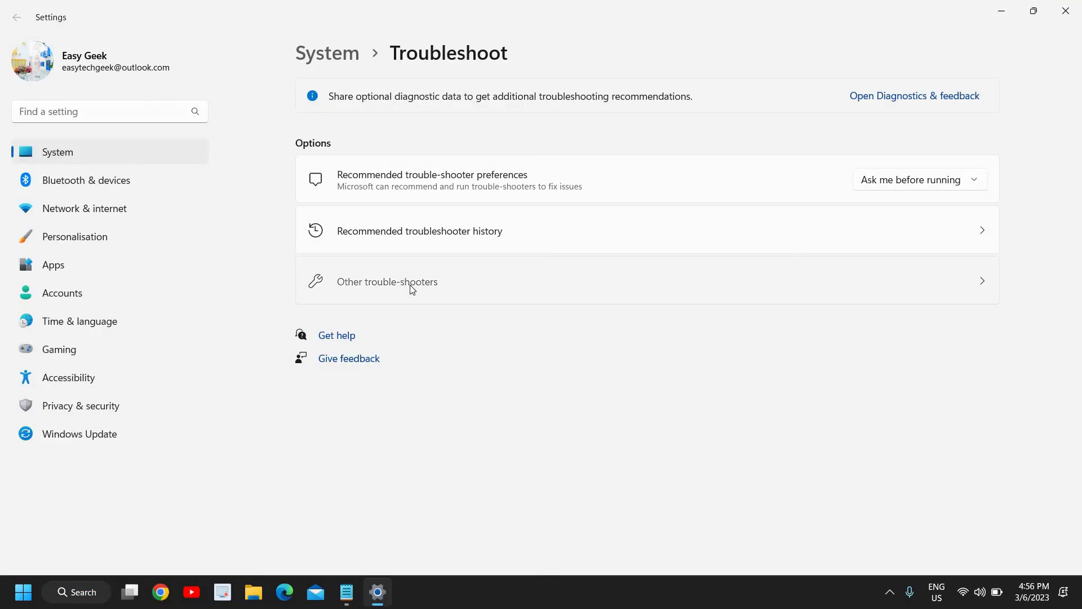
Step: Run the Camera troubleshooter from Other trouble-shooters and dismiss the Get Help window
{"action": "left_click", "coordinate": [412, 289]}
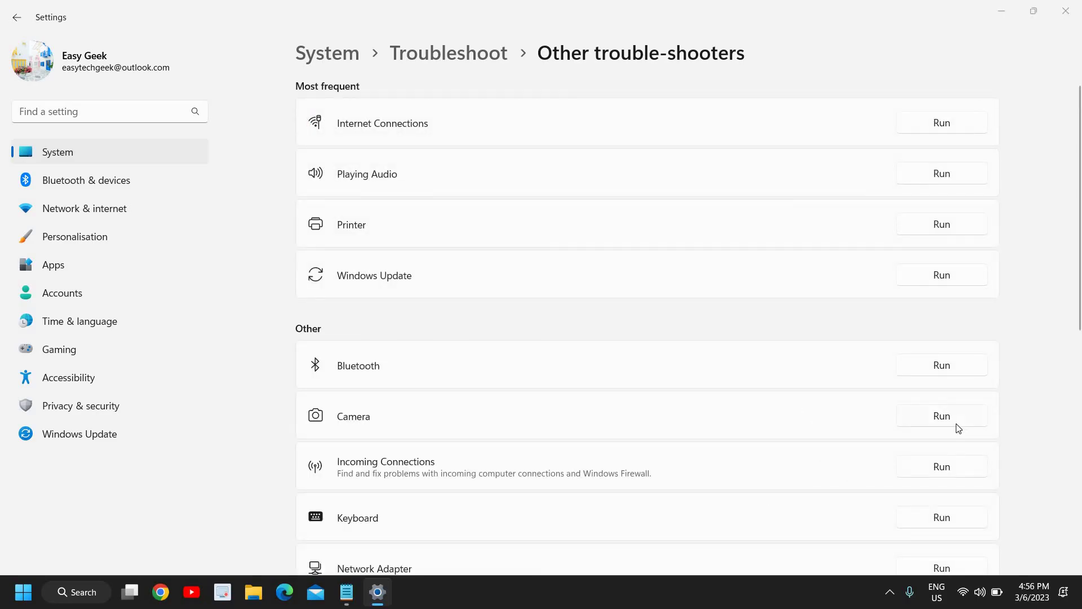
{"action": "left_click", "coordinate": [942, 416]}
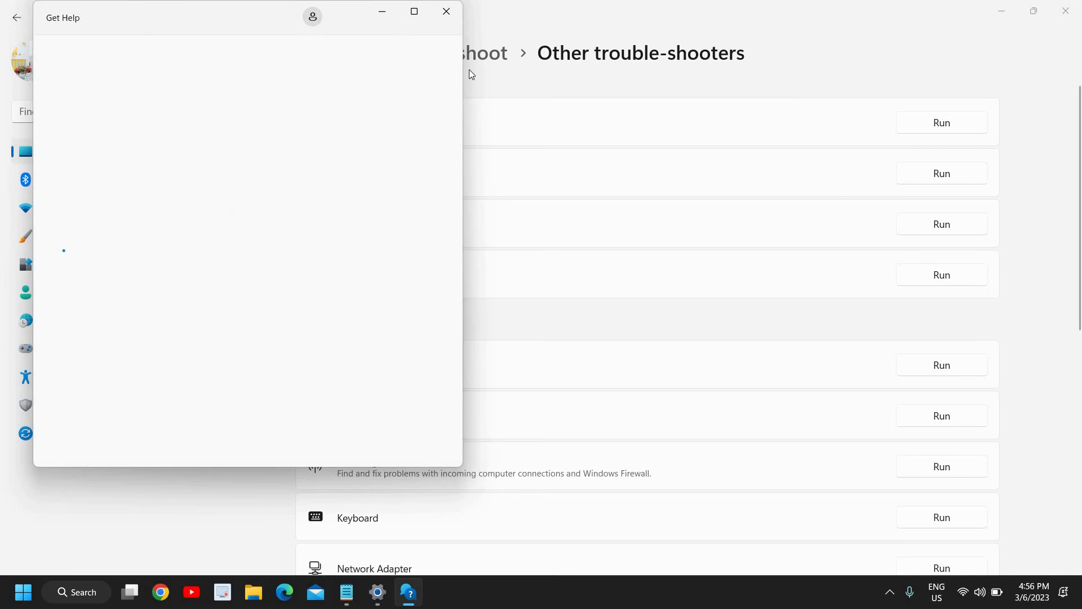
{"action": "left_click", "coordinate": [446, 10]}
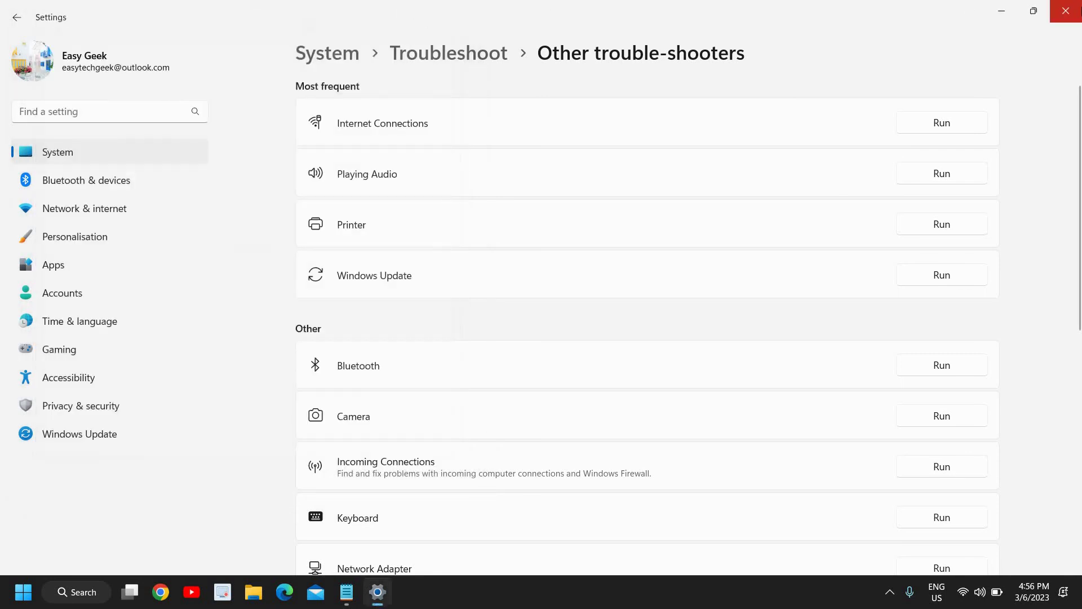
Step: Close the Settings window, leaving an empty desktop after the Camera troubleshooter attempt
{"action": "left_click", "coordinate": [1065, 11]}
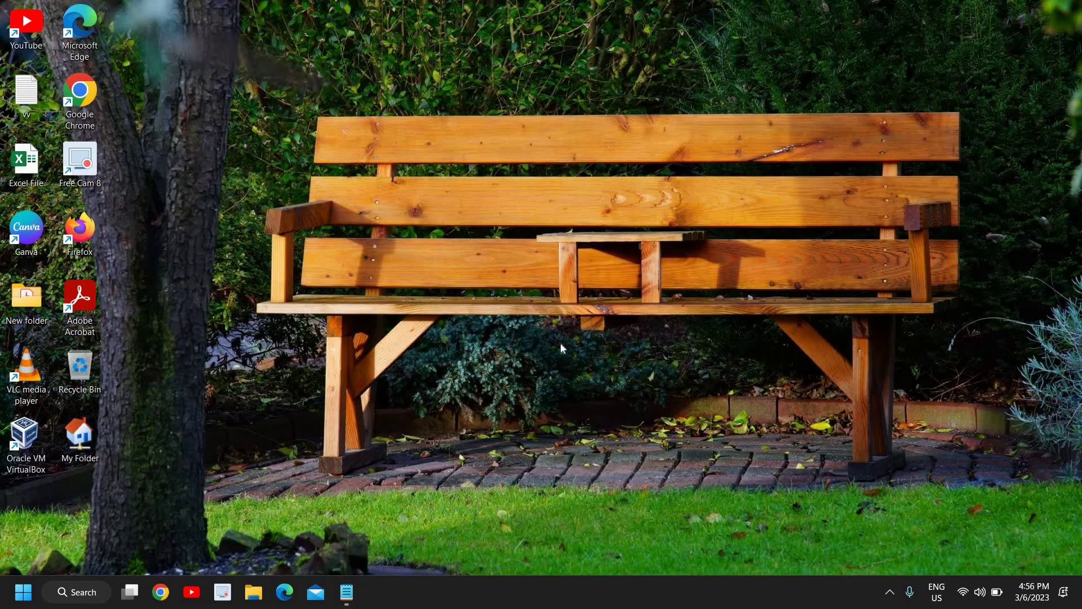